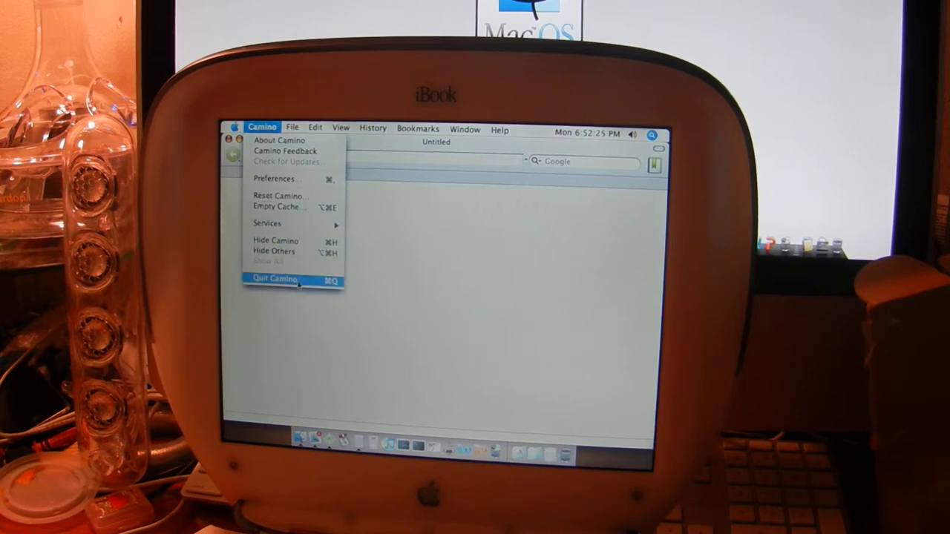
Quit Camino with Cmd-Q, then quit Calculator after using it
{"action": "key", "text": "super+q"}
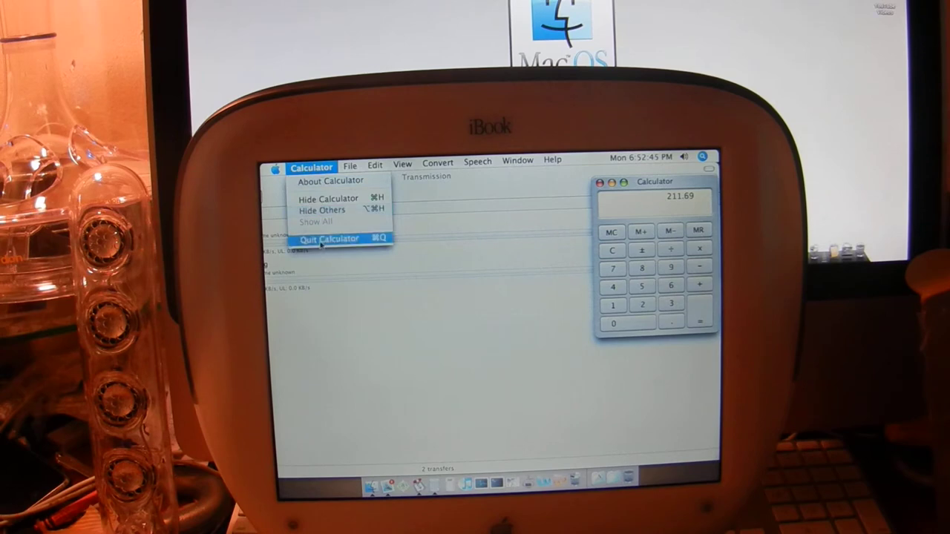
{"action": "left_click", "coordinate": [320, 239]}
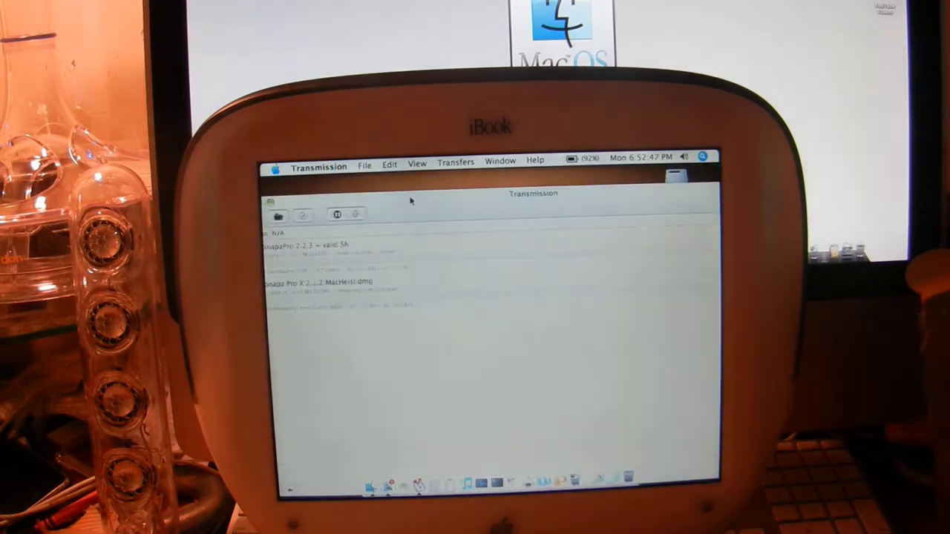
Shrink the Transmission window to compact size and move it to the desktop centre
{"action": "left_click_drag", "start_coordinate": [376, 198], "coordinate": [424, 199]}
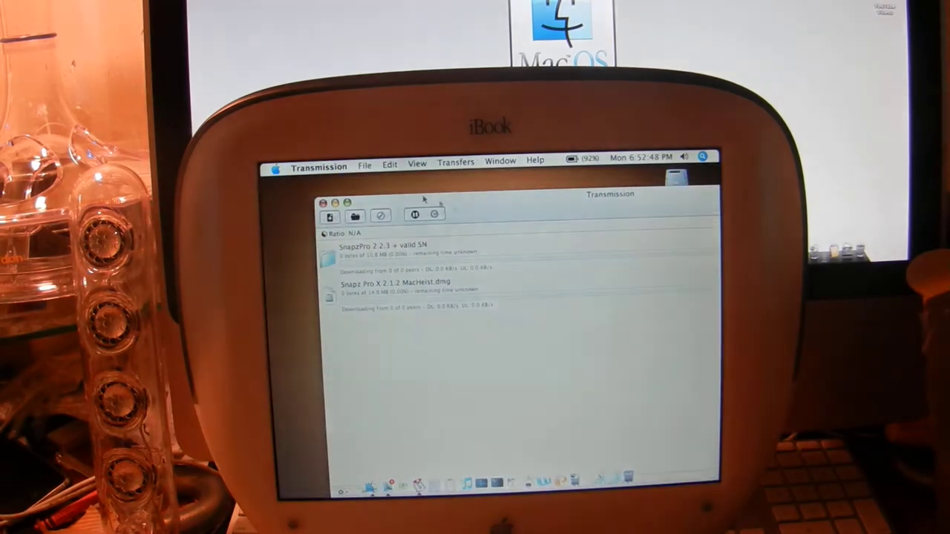
{"action": "left_click", "coordinate": [347, 203]}
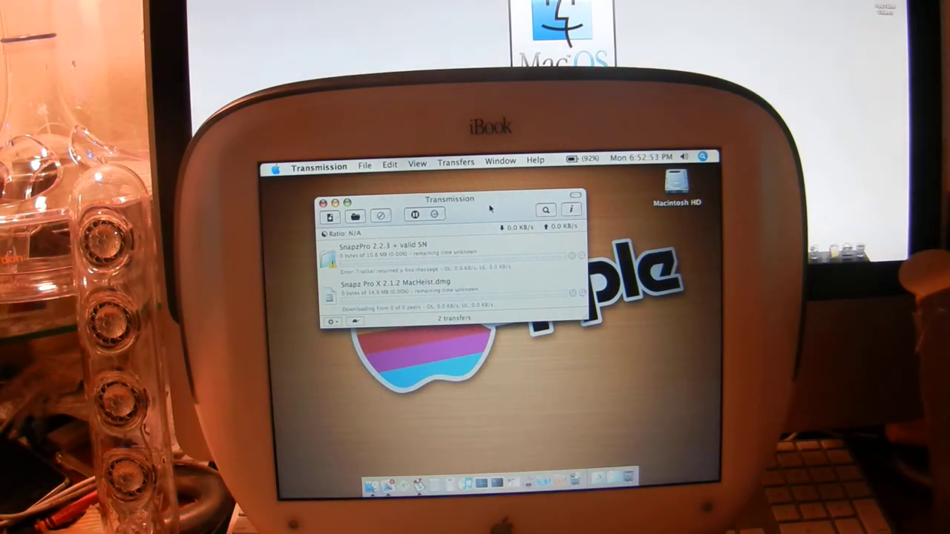
{"action": "mouse_move", "coordinate": [484, 204]}
{"action": "left_mouse_down"}
{"action": "mouse_move", "coordinate": [458, 209]}
{"action": "mouse_move", "coordinate": [509, 251]}
{"action": "left_mouse_up"}
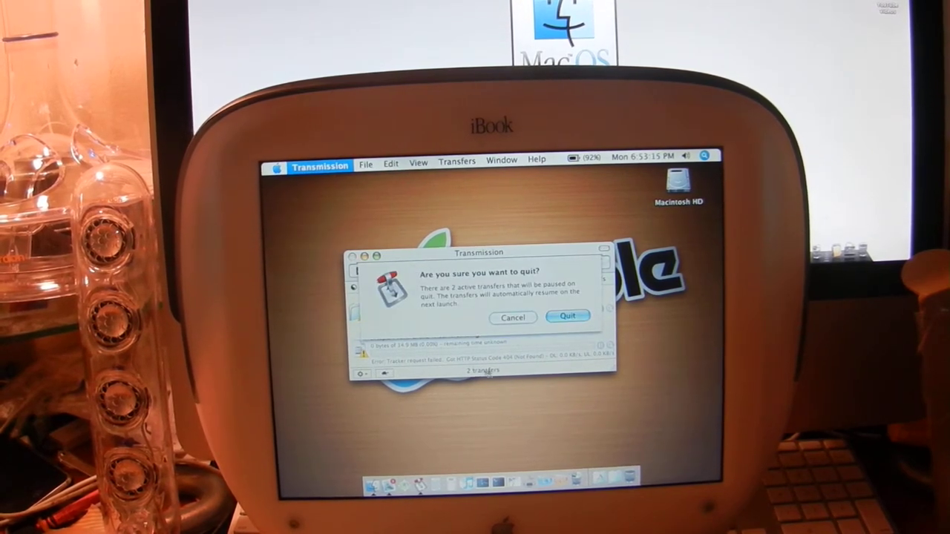
Confirm quitting Transmission despite its two active transfers, then bring up Force Quit Applications
{"action": "left_click", "coordinate": [568, 316]}
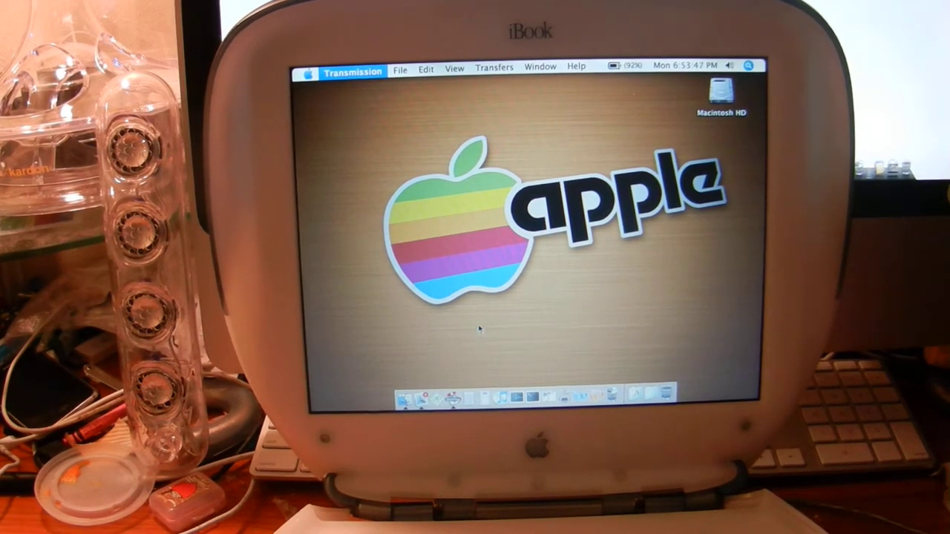
{"action": "key", "text": "super+alt+Escape"}
Force quit Transmission, close the force quit list, and launch System Preferences from the Apple menu
{"action": "left_click", "coordinate": [571, 247]}
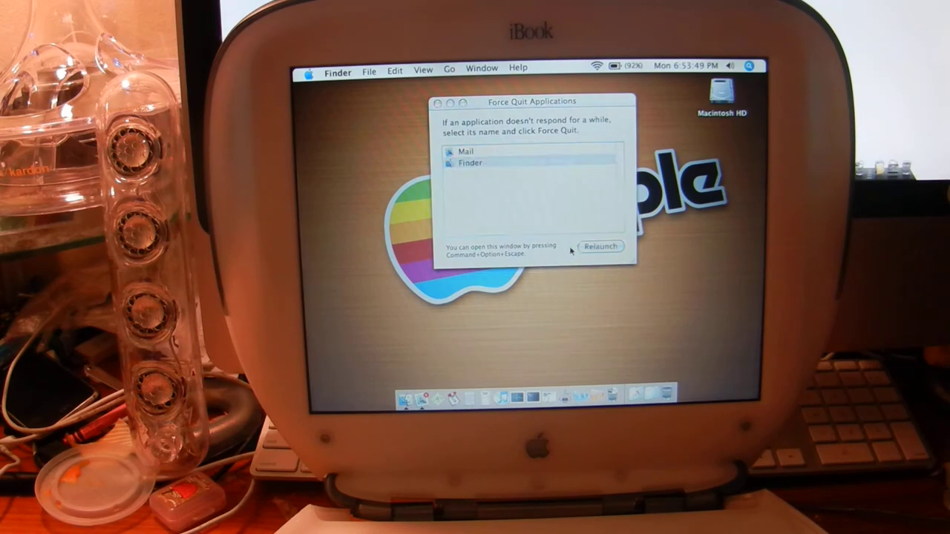
{"action": "left_click", "coordinate": [437, 105]}
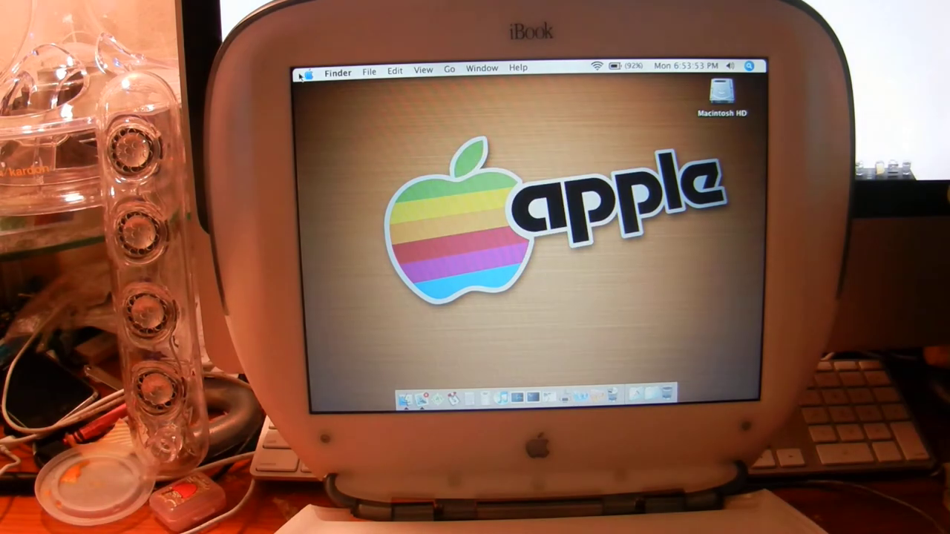
{"action": "left_click", "coordinate": [306, 75]}
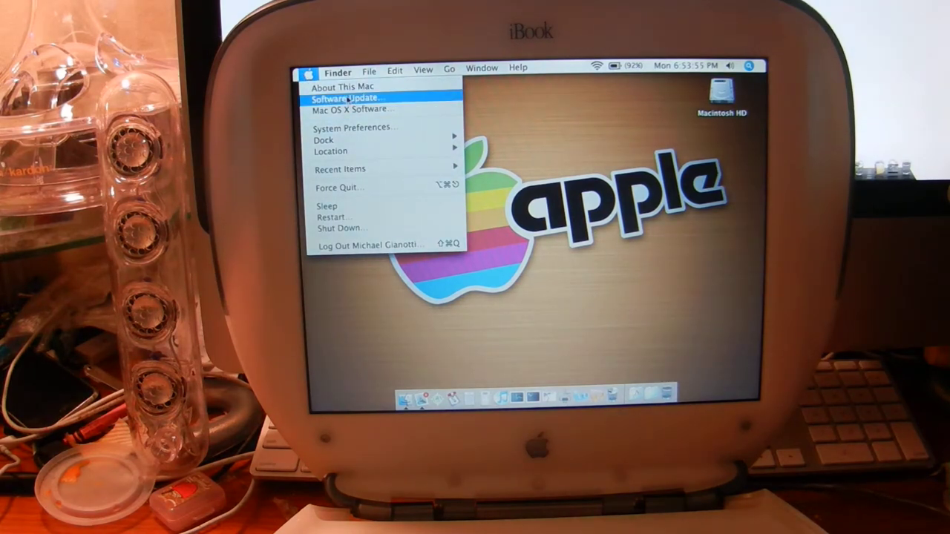
{"action": "left_click", "coordinate": [352, 128]}
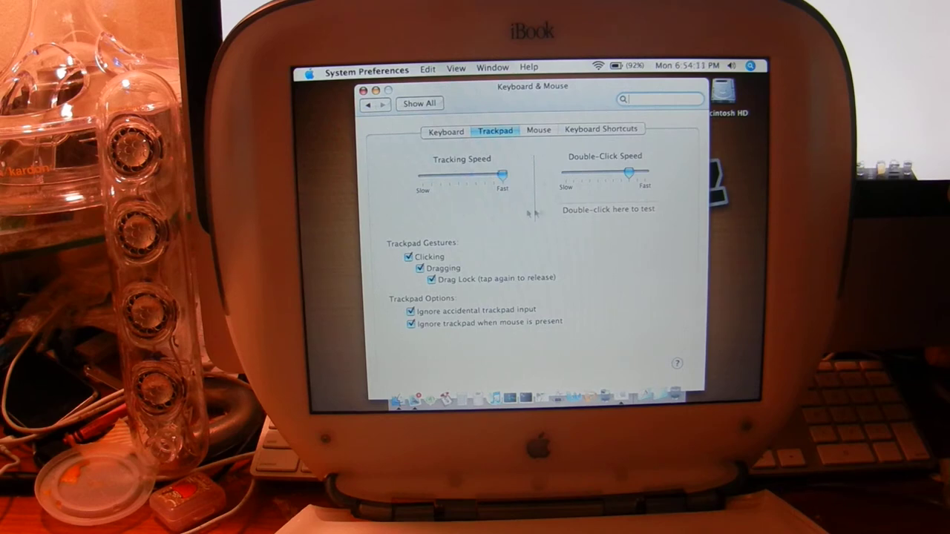
View the Mouse tab's tracking and double-click speed settings, then quit System Preferences
{"action": "left_click", "coordinate": [527, 132]}
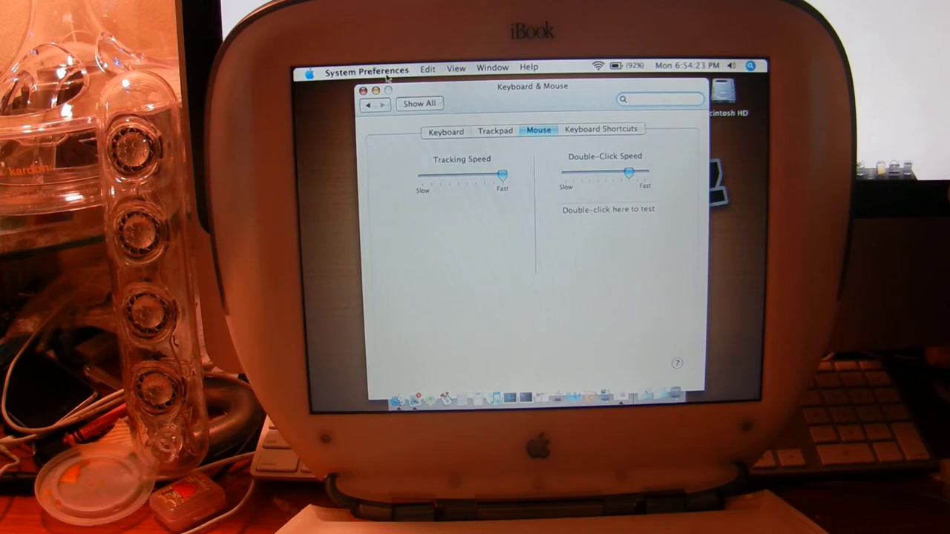
{"action": "left_click", "coordinate": [338, 70]}
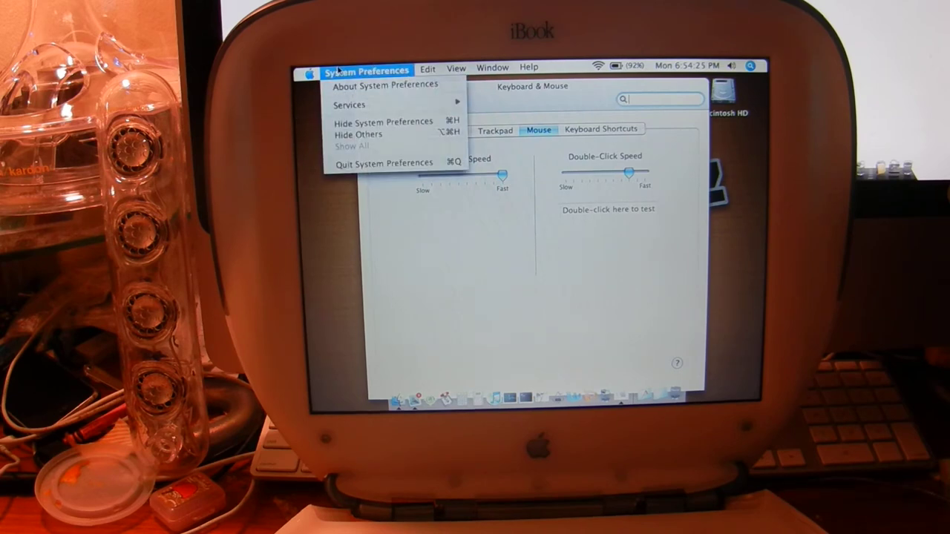
{"action": "left_click", "coordinate": [423, 163]}
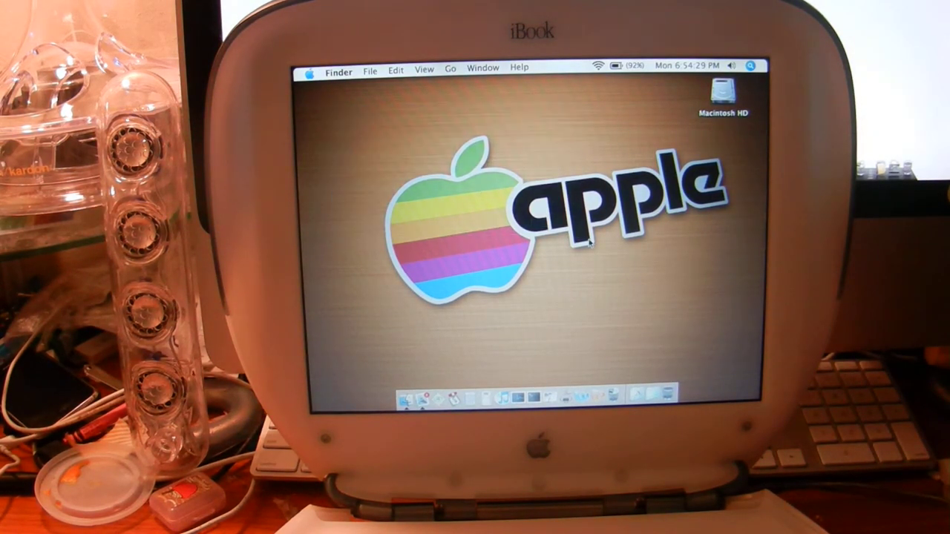
{"action": "left_click_drag", "start_coordinate": [379, 130], "coordinate": [542, 225]}
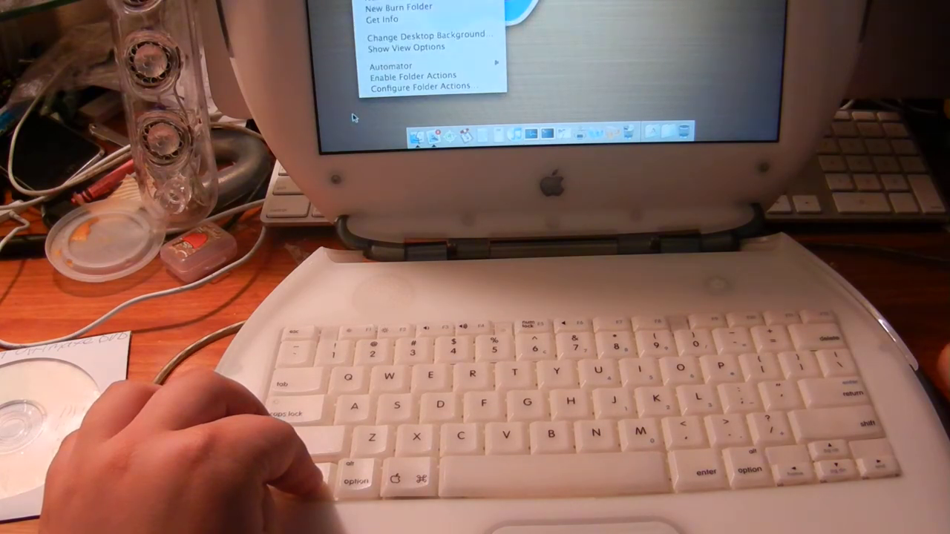
{"action": "left_click", "coordinate": [353, 113], "text": "ctrl"}
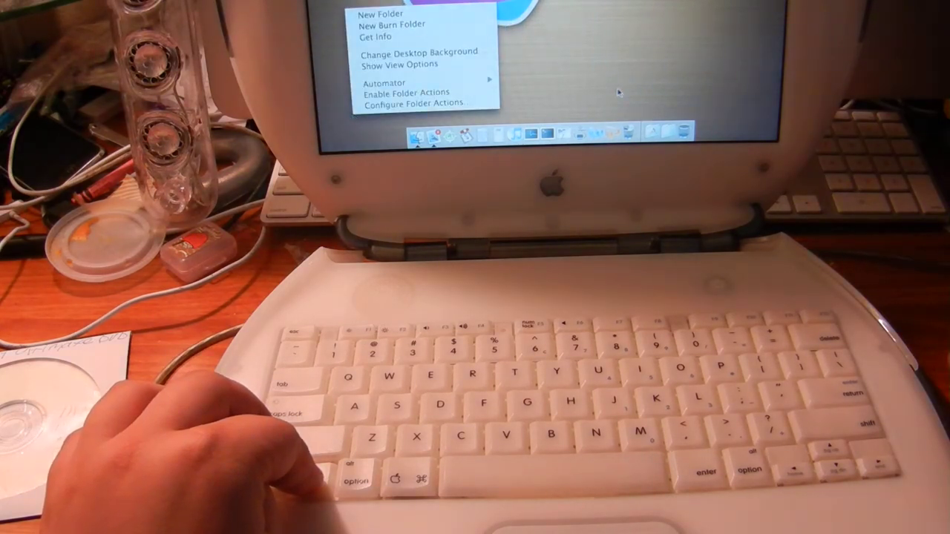
{"action": "left_click", "coordinate": [648, 86], "text": "ctrl"}
{"action": "left_click", "coordinate": [476, 70]}
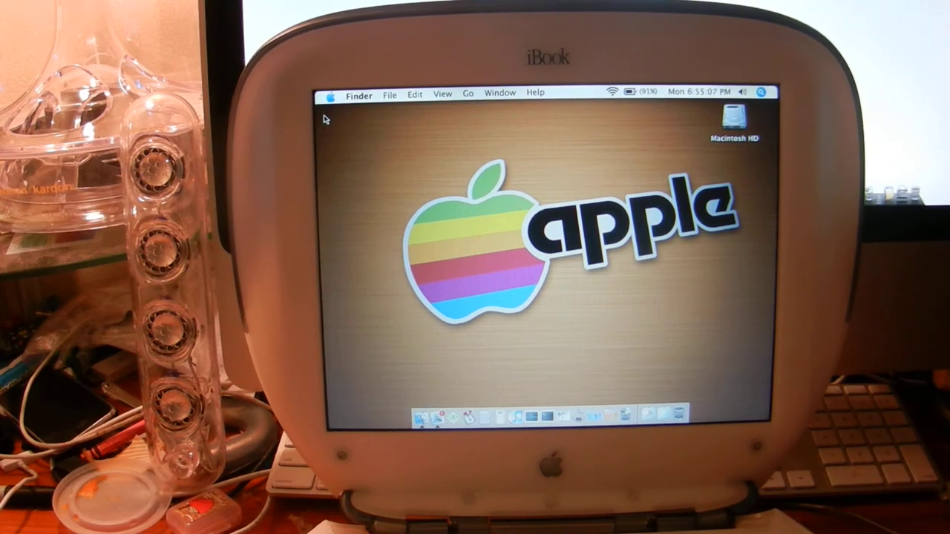
{"action": "left_click_drag", "start_coordinate": [361, 191], "coordinate": [565, 297]}
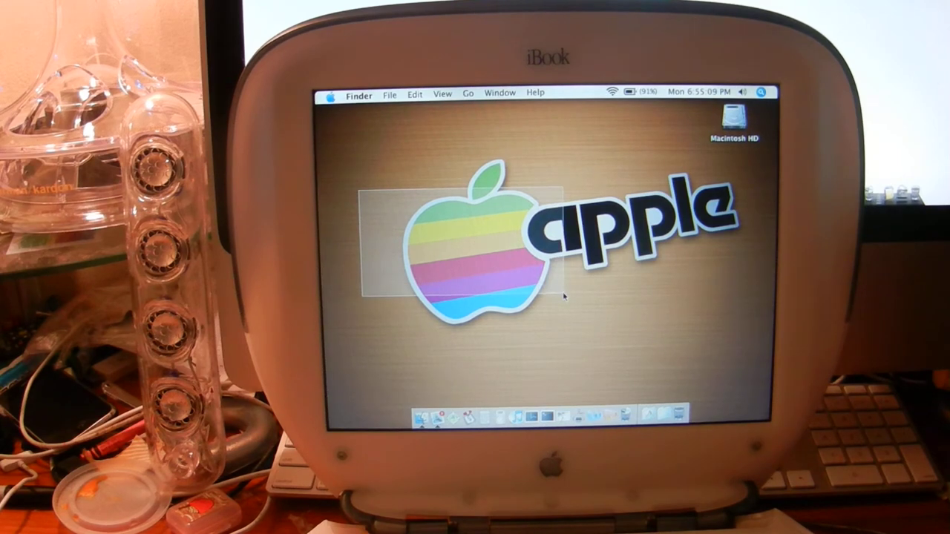